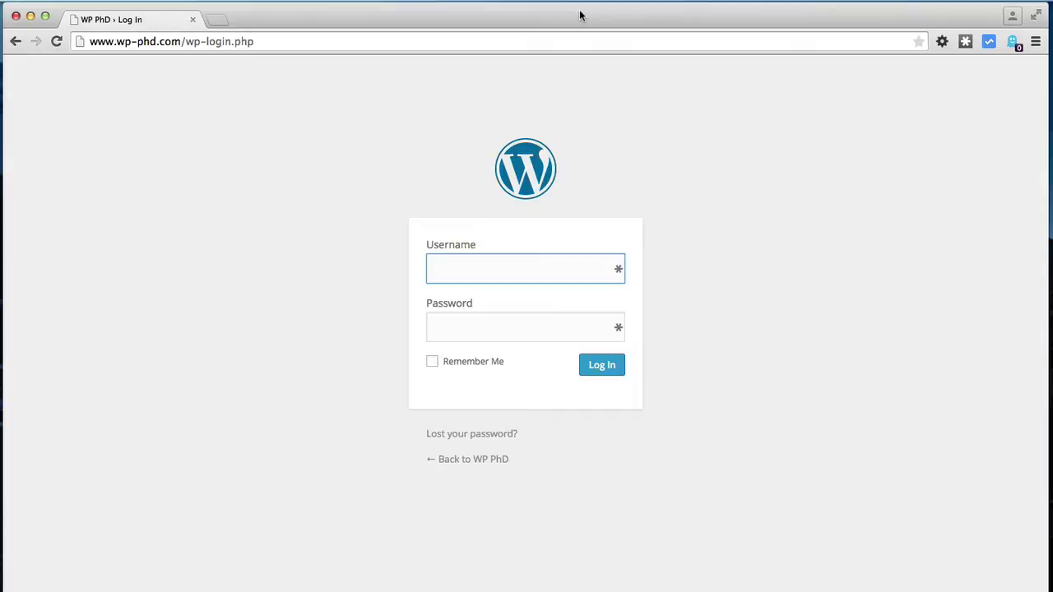
- Try to log in to the WordPress site with the username and an incorrect account password
{"action": "type", "text": "Born"}
{"action": "key", "text": "Tab"}
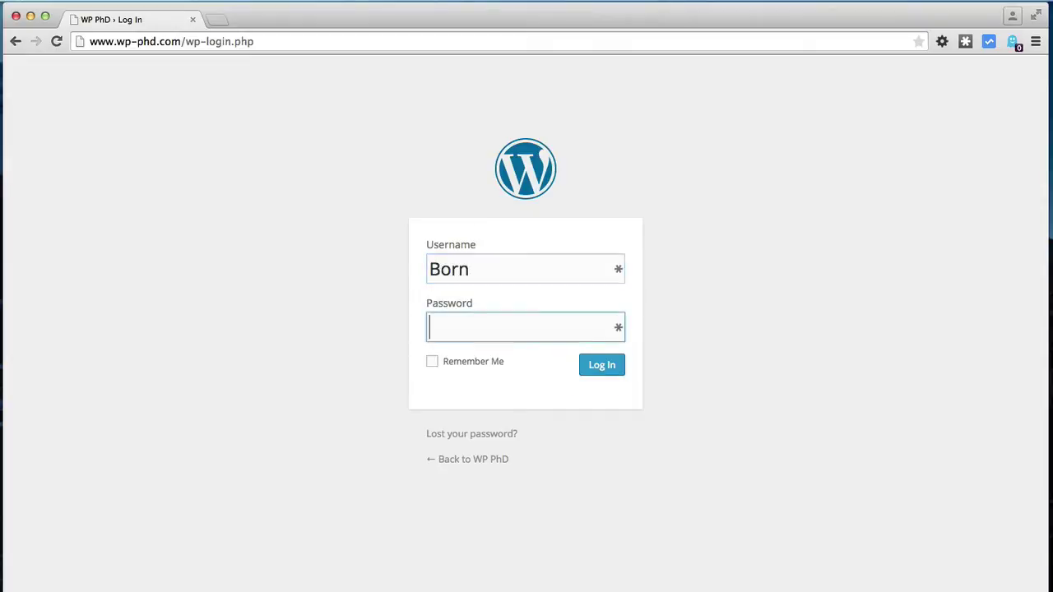
{"action": "left_click", "coordinate": [442, 269]}
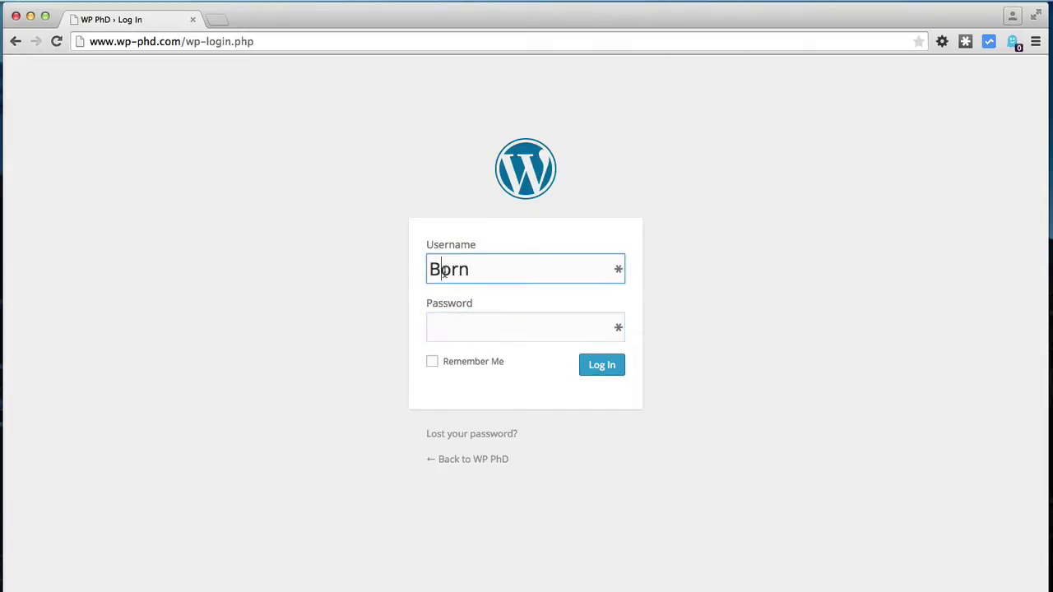
{"action": "type", "text": "j"}
{"action": "key", "text": "Tab"}
{"action": "type", "text": "••••••••••"}
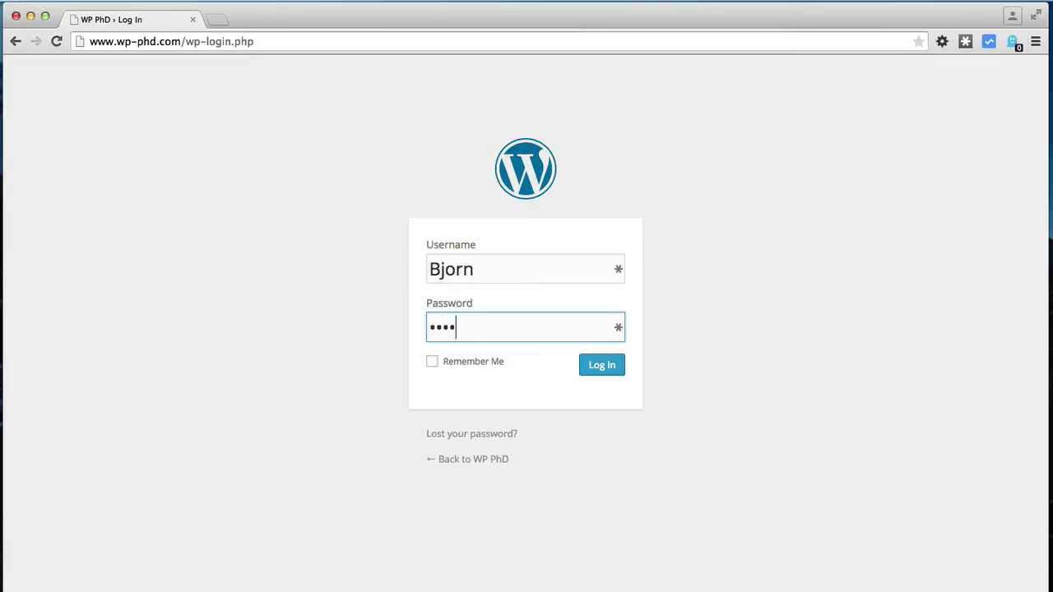
{"action": "left_click", "coordinate": [590, 369]}
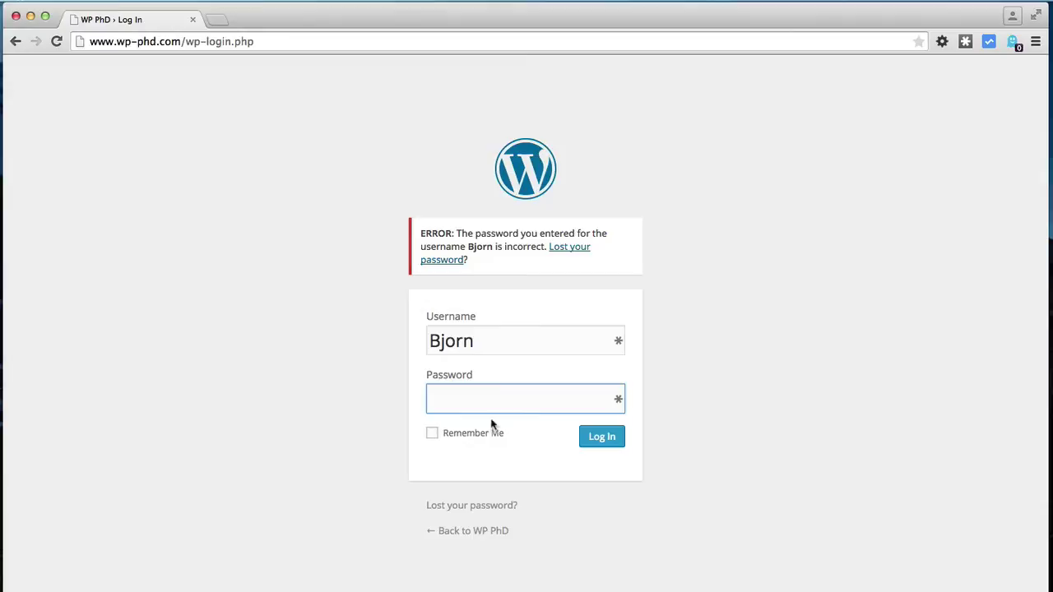
- Submit two more incorrect passwords for the same username on the login form
{"action": "type", "text": "•••••••••••"}
{"action": "left_click", "coordinate": [594, 437]}
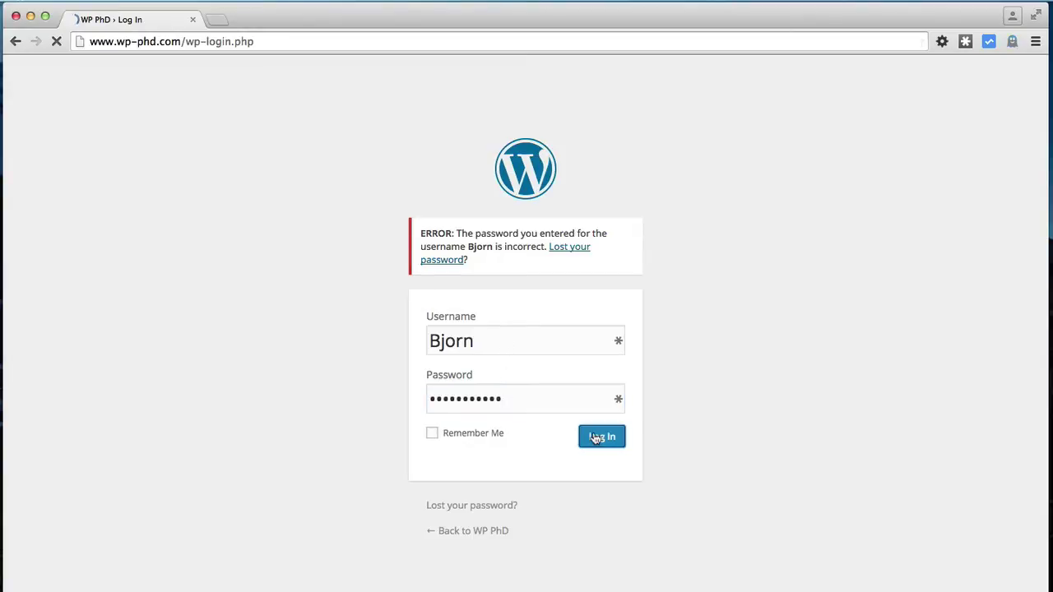
{"action": "type", "text": "•••••••••"}
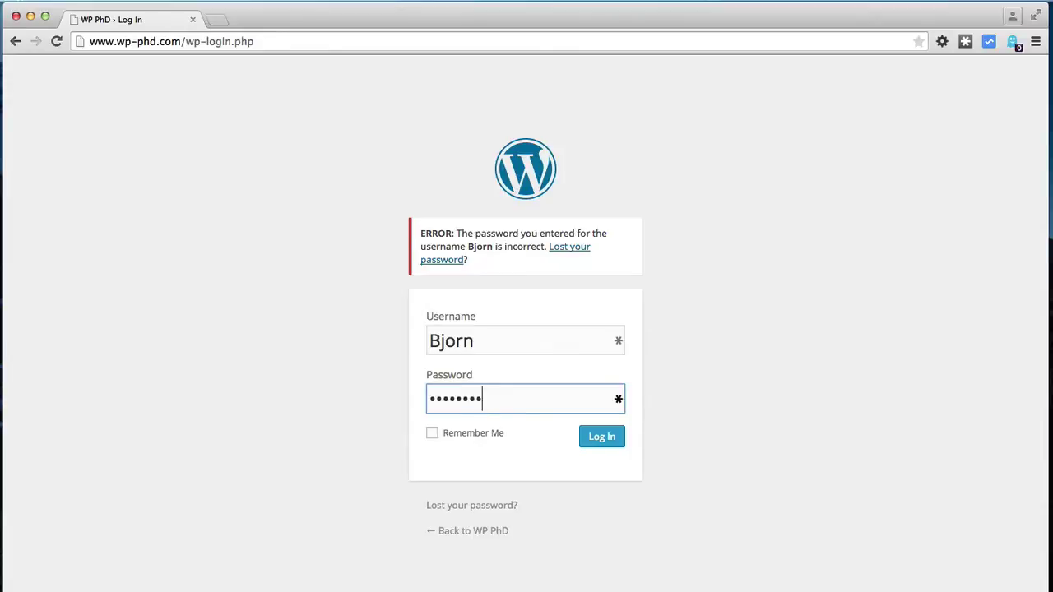
{"action": "left_click", "coordinate": [610, 436]}
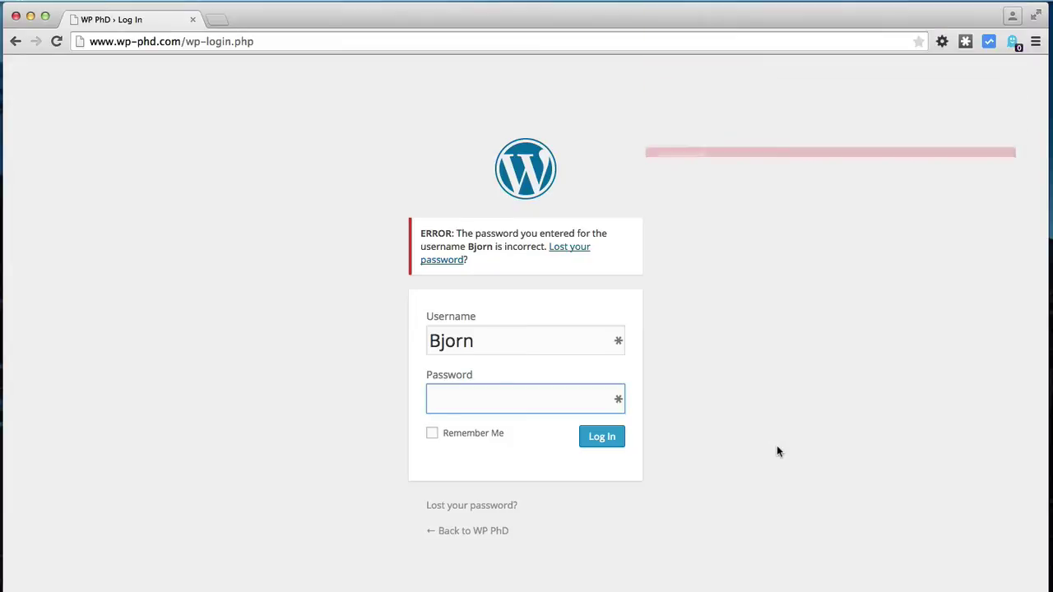
- Switch to the WordPress dashboard in Firefox and search the plugin directory for "limit login attempts"
{"action": "key", "text": "super+Tab"}
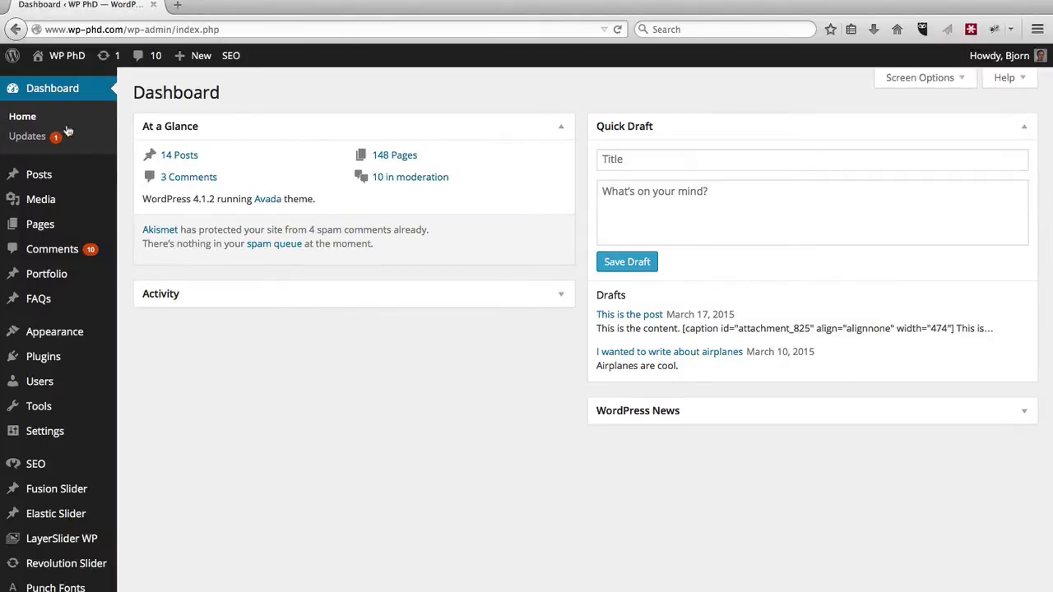
{"action": "mouse_move", "coordinate": [43, 362]}
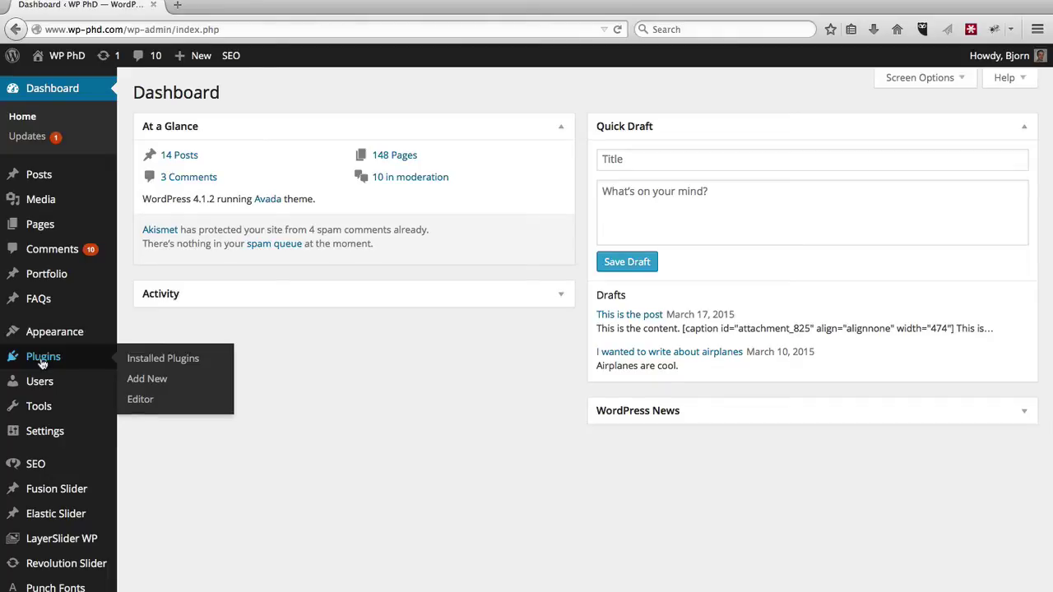
{"action": "left_click", "coordinate": [156, 385]}
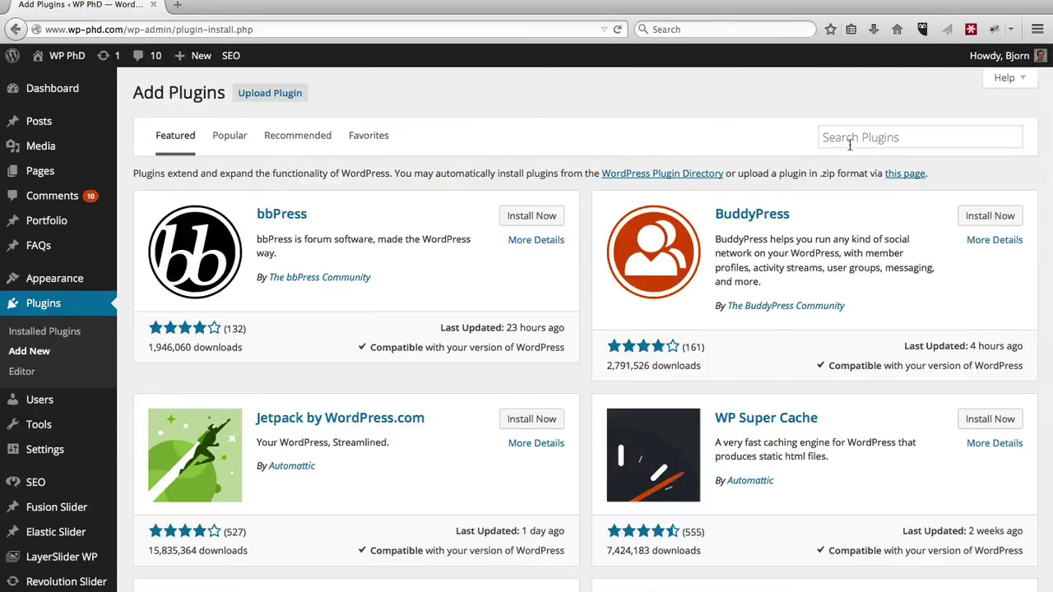
{"action": "left_click", "coordinate": [849, 140]}
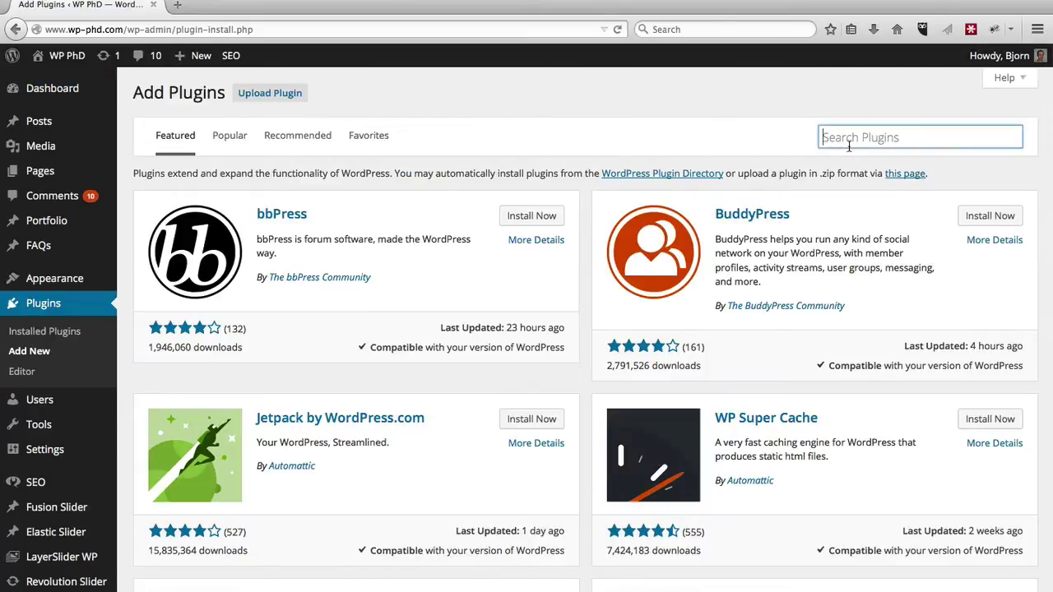
{"action": "type", "text": "limit login attempts"}
{"action": "key", "text": "Return"}
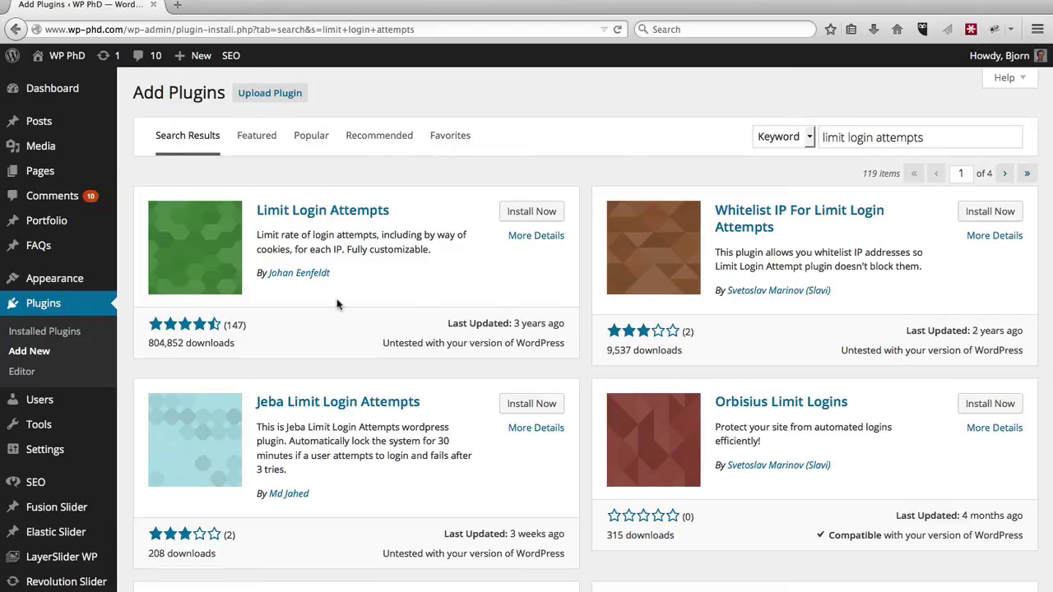
- Install and activate the Limit Login Attempts plugin
{"action": "mouse_move", "coordinate": [524, 325]}
{"action": "left_click", "coordinate": [521, 210]}
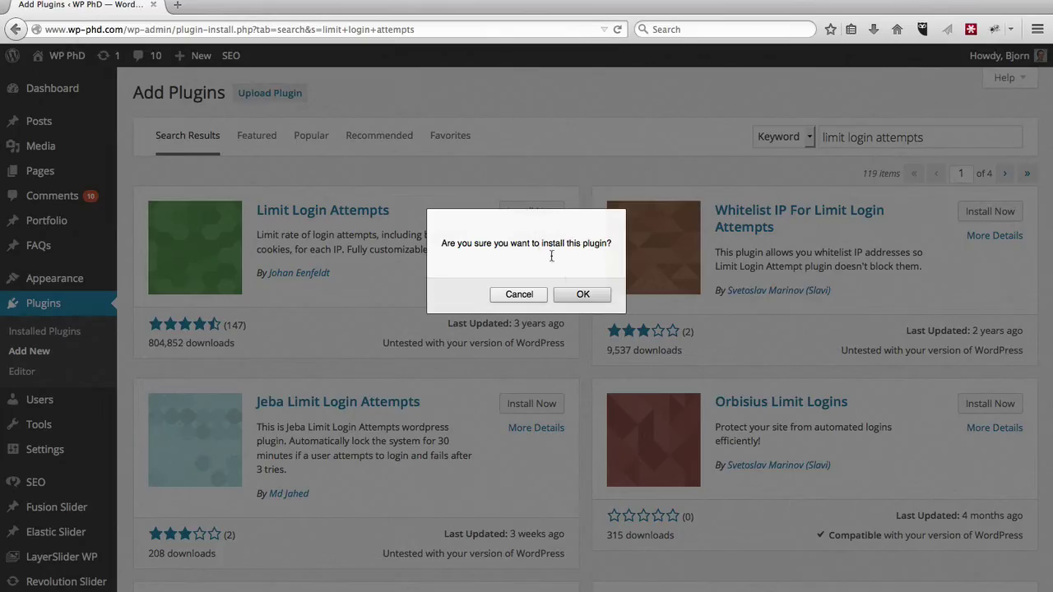
{"action": "left_click", "coordinate": [574, 293]}
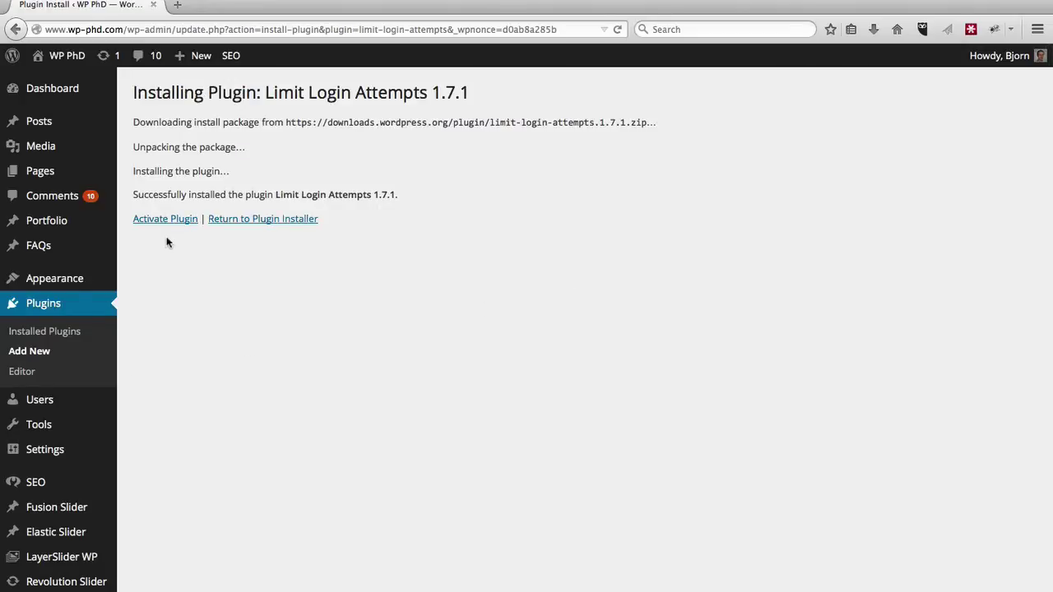
{"action": "left_click", "coordinate": [161, 224]}
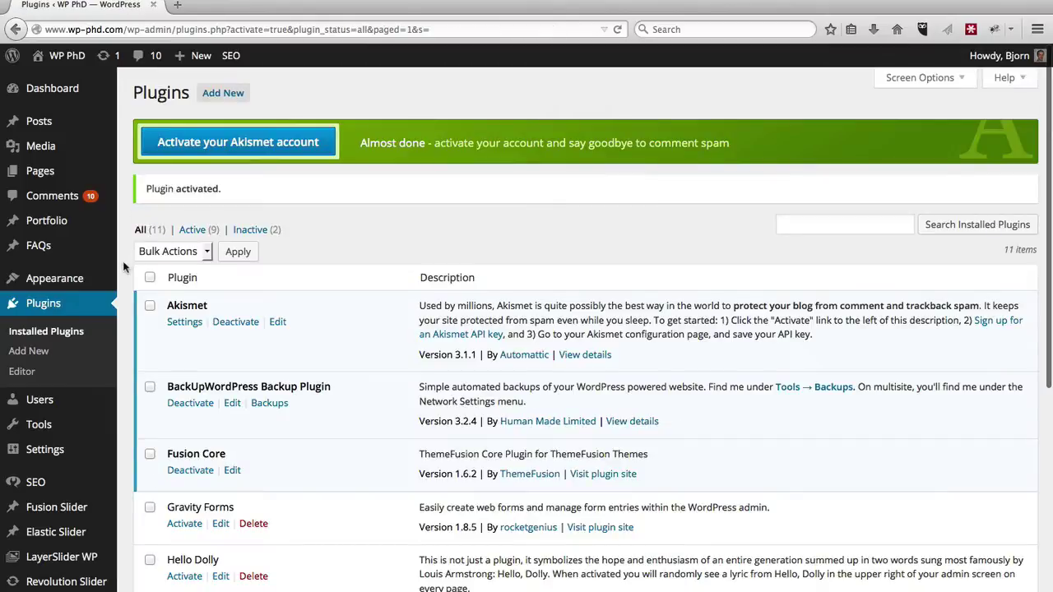
- In the Limit Login Attempts settings, enable emailing the admin after 4 lockouts and save the options
{"action": "mouse_move", "coordinate": [45, 449]}
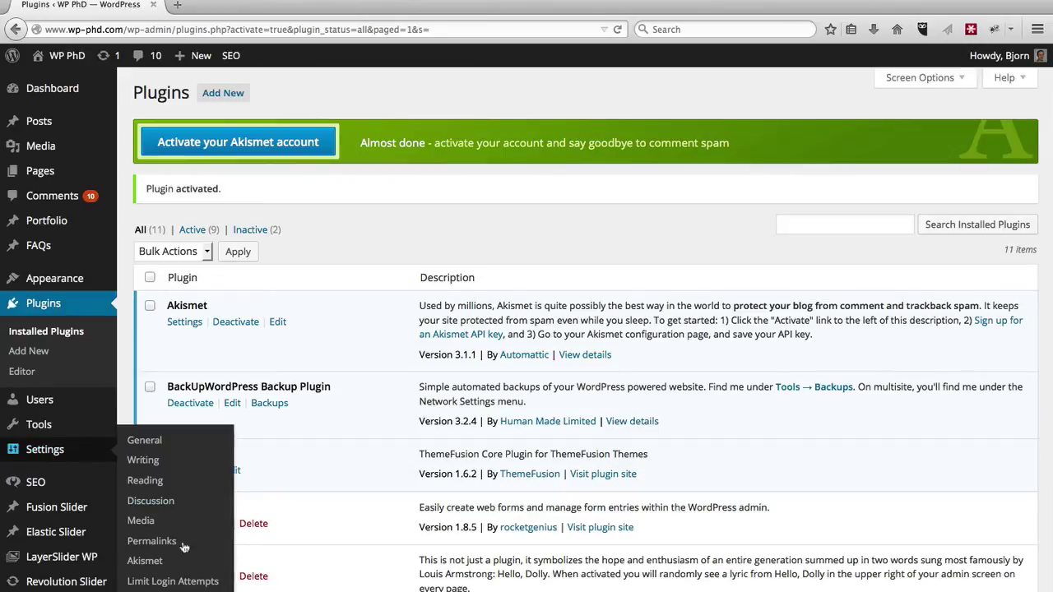
{"action": "left_click", "coordinate": [207, 586]}
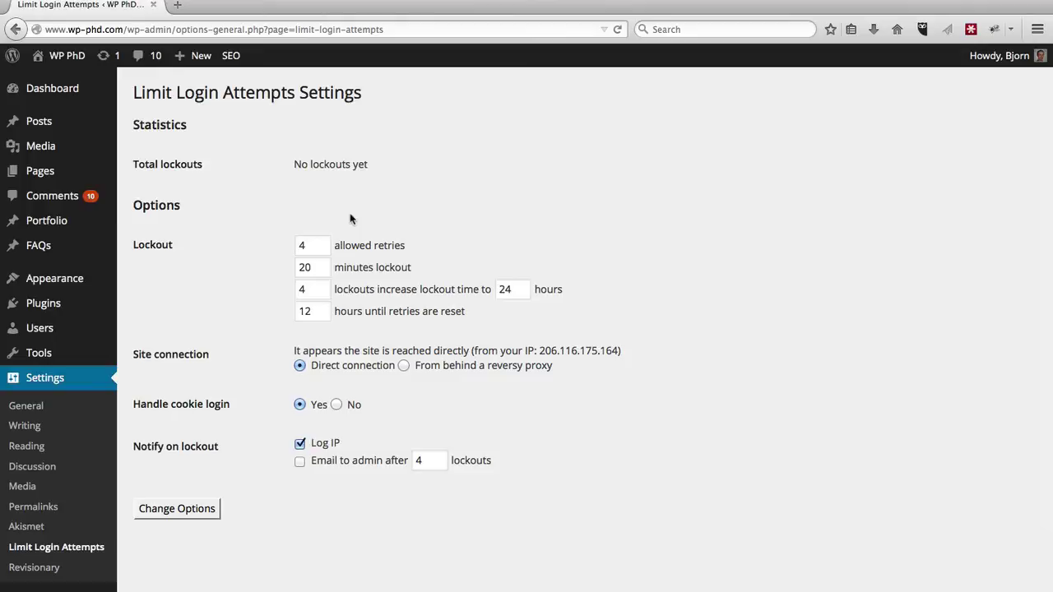
{"action": "double_click", "coordinate": [318, 246]}
{"action": "left_click", "coordinate": [320, 252]}
{"action": "double_click", "coordinate": [515, 290]}
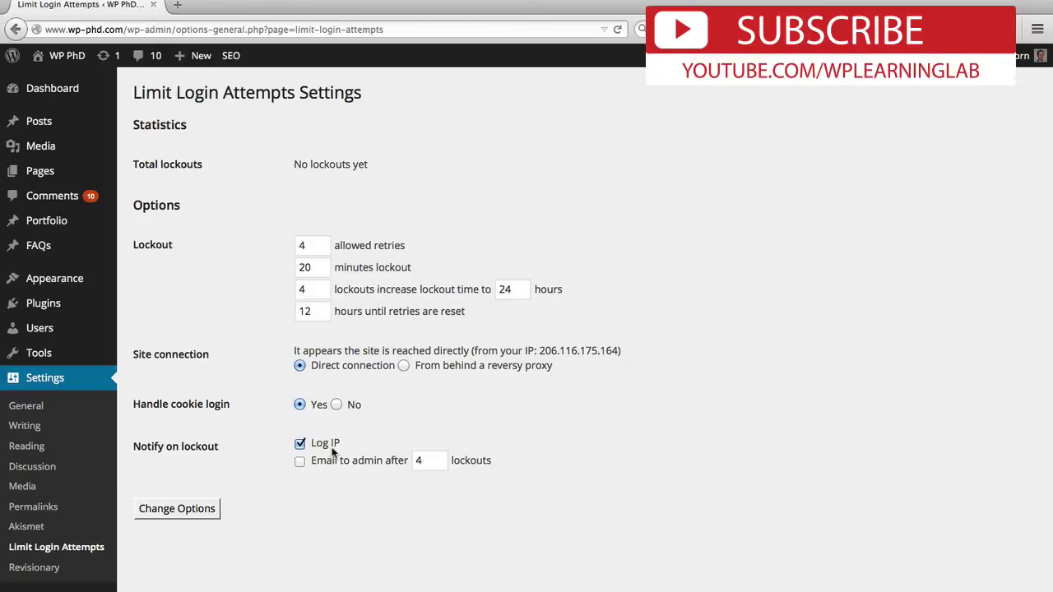
{"action": "left_click", "coordinate": [300, 461]}
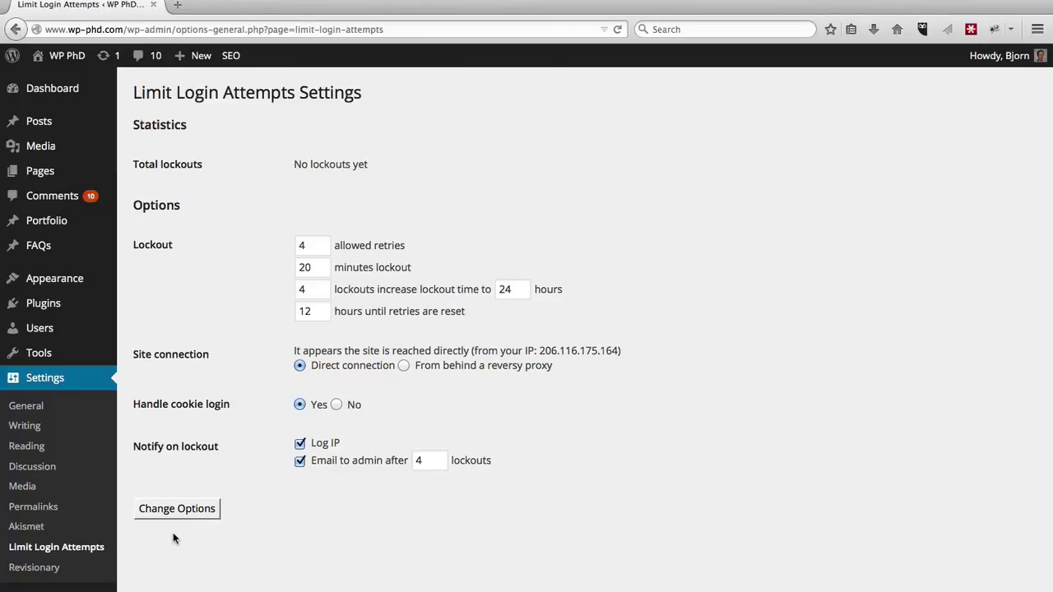
{"action": "left_click", "coordinate": [193, 516]}
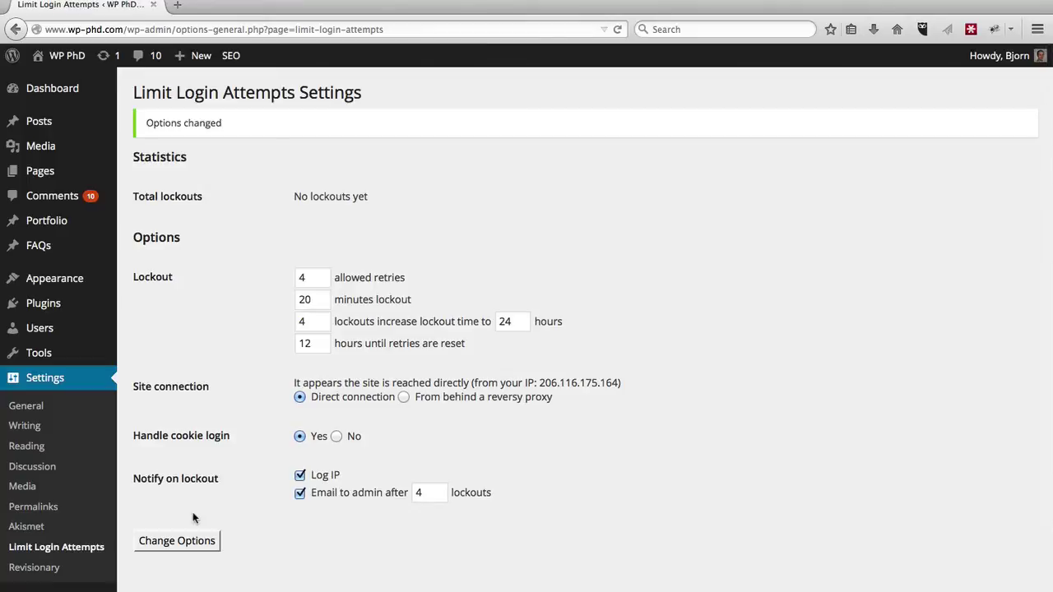
- Switch back to the login page in Chrome, reload it and try logging in with the username and an incorrect password
{"action": "key", "text": "super+Tab"}
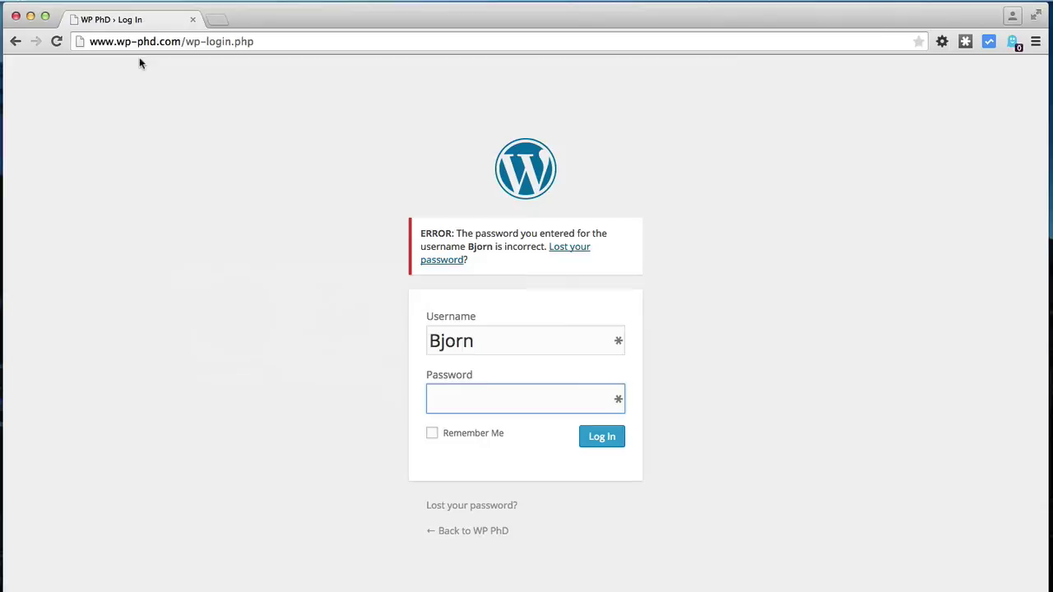
{"action": "left_click", "coordinate": [153, 40]}
{"action": "key", "text": "Return"}
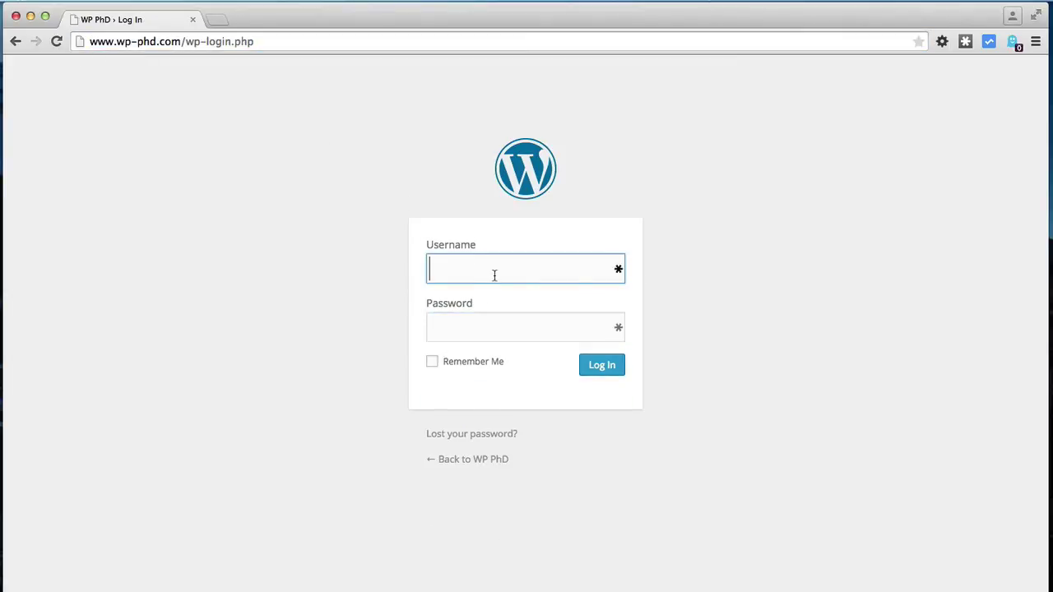
{"action": "type", "text": "Bjorn"}
{"action": "key", "text": "Tab"}
{"action": "type", "text": "********"}
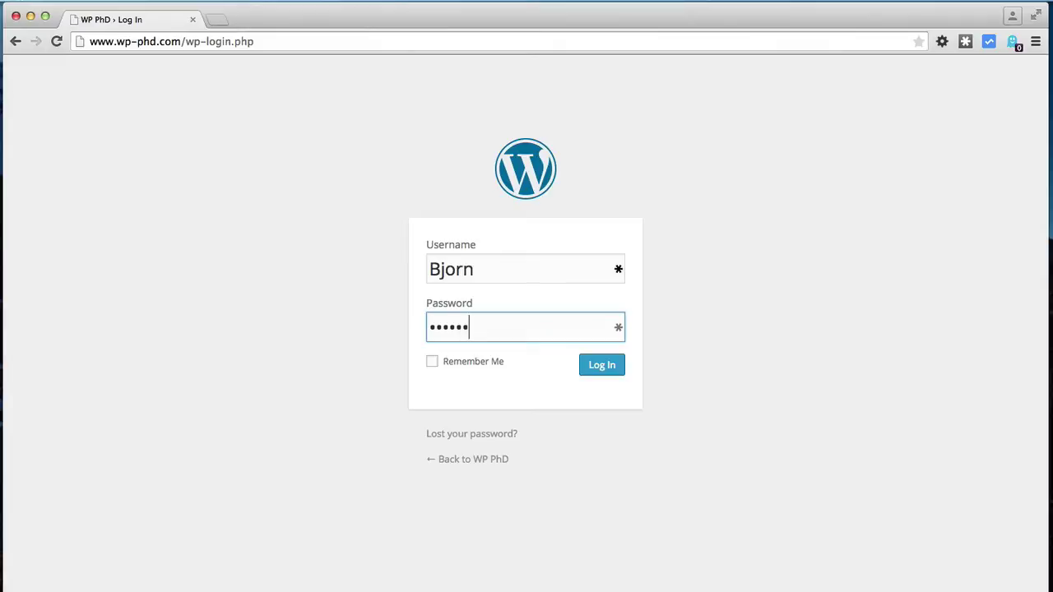
{"action": "left_click", "coordinate": [601, 366]}
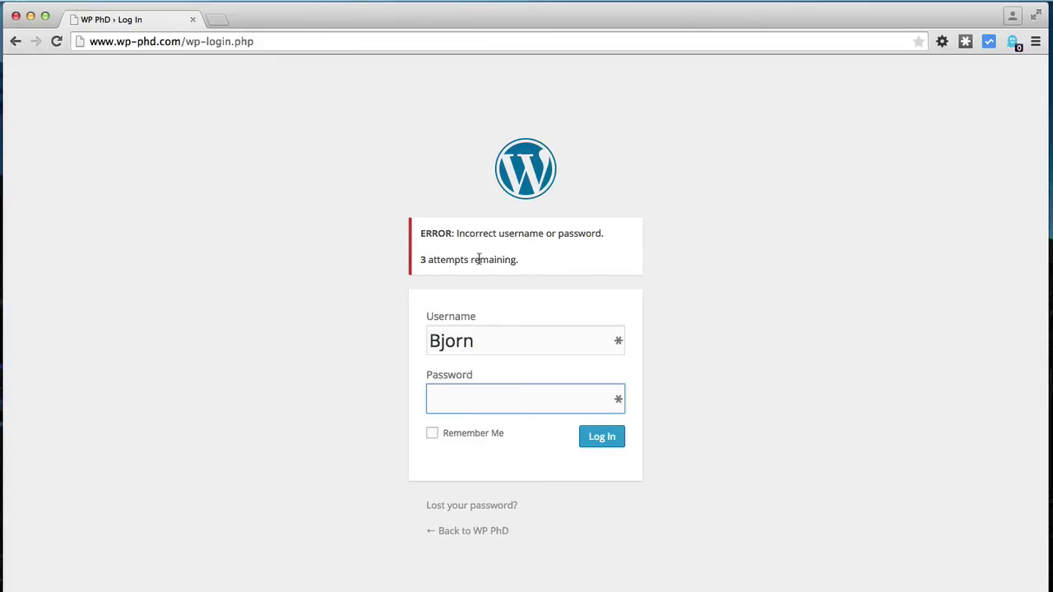
- Submit three more incorrect passwords for the same username to trigger the lockout
{"action": "type", "text": "•••••••••"}
{"action": "left_click", "coordinate": [601, 436]}
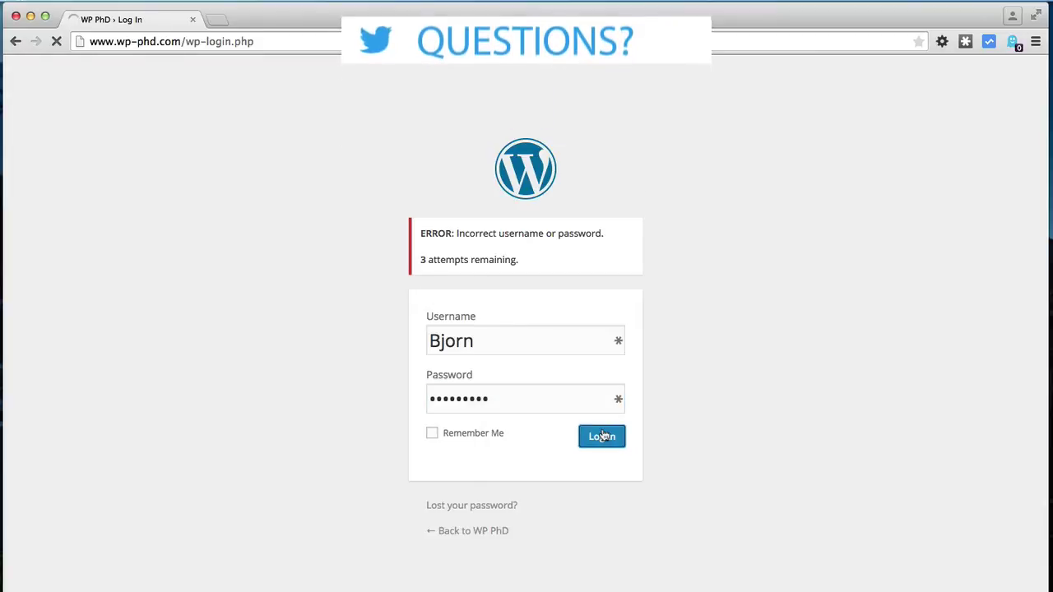
{"action": "left_click", "coordinate": [477, 401]}
{"action": "type", "text": "•••••••••"}
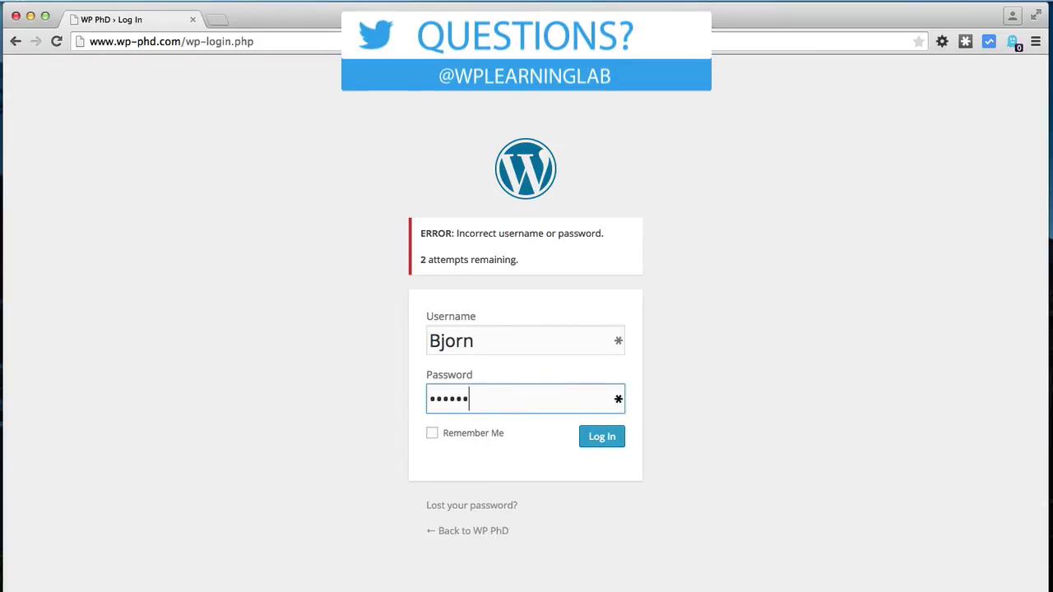
{"action": "left_click", "coordinate": [597, 437]}
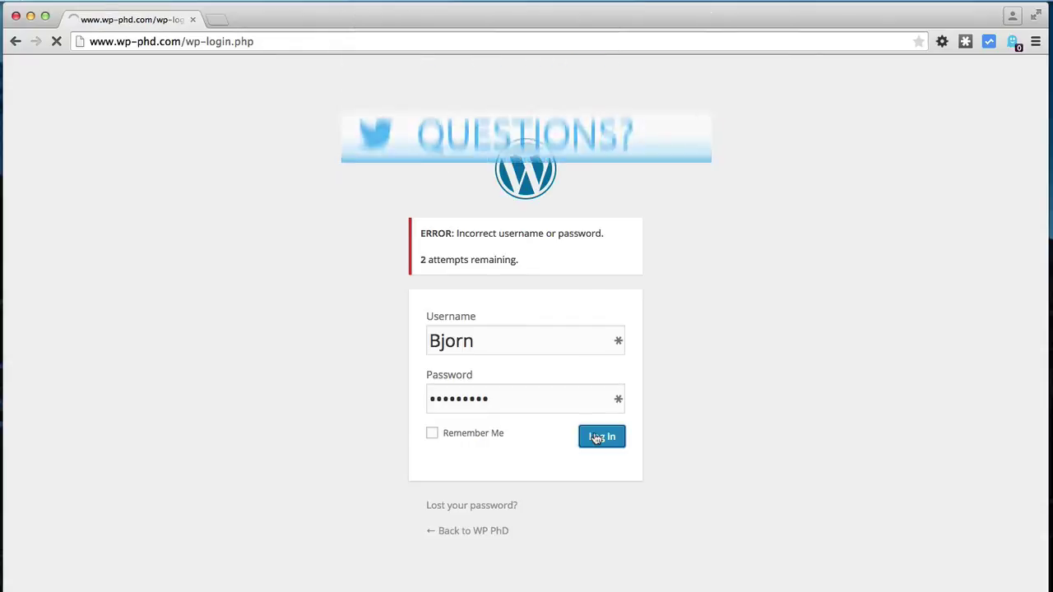
{"action": "left_click", "coordinate": [490, 402]}
{"action": "type", "text": "•••••••••"}
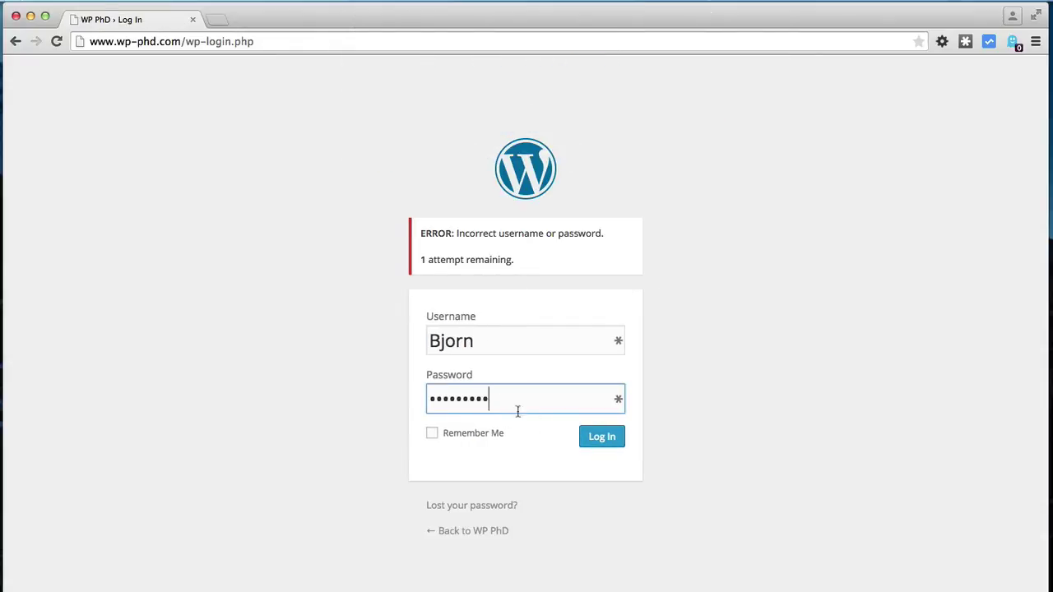
{"action": "left_click", "coordinate": [587, 440]}
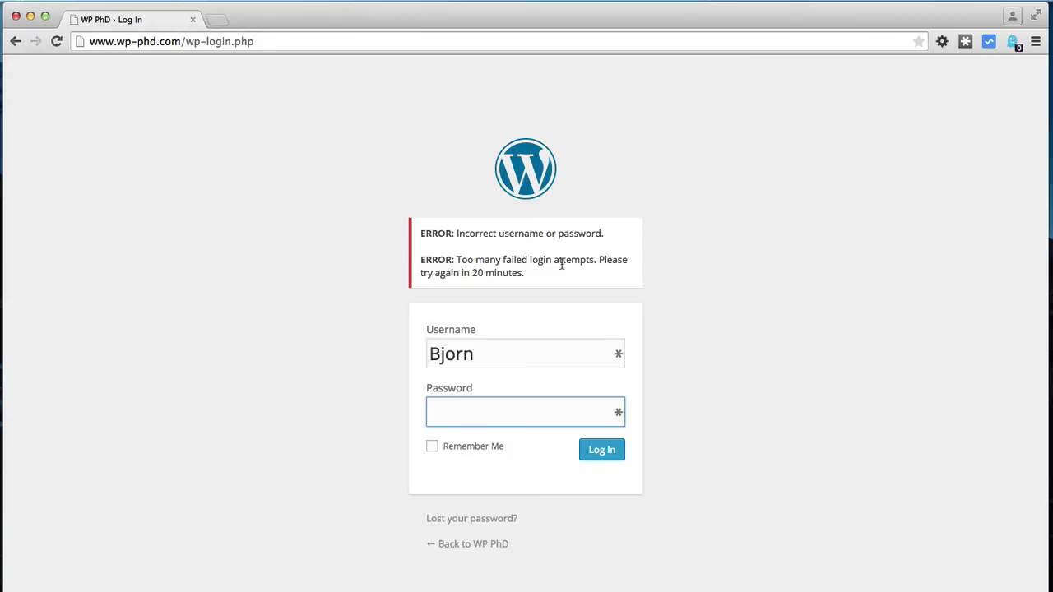
- Switch back to the plugin settings in Firefox and set the increased lockout time to 9999 hours
{"action": "key", "text": "super+Tab"}
{"action": "left_click", "coordinate": [312, 292]}
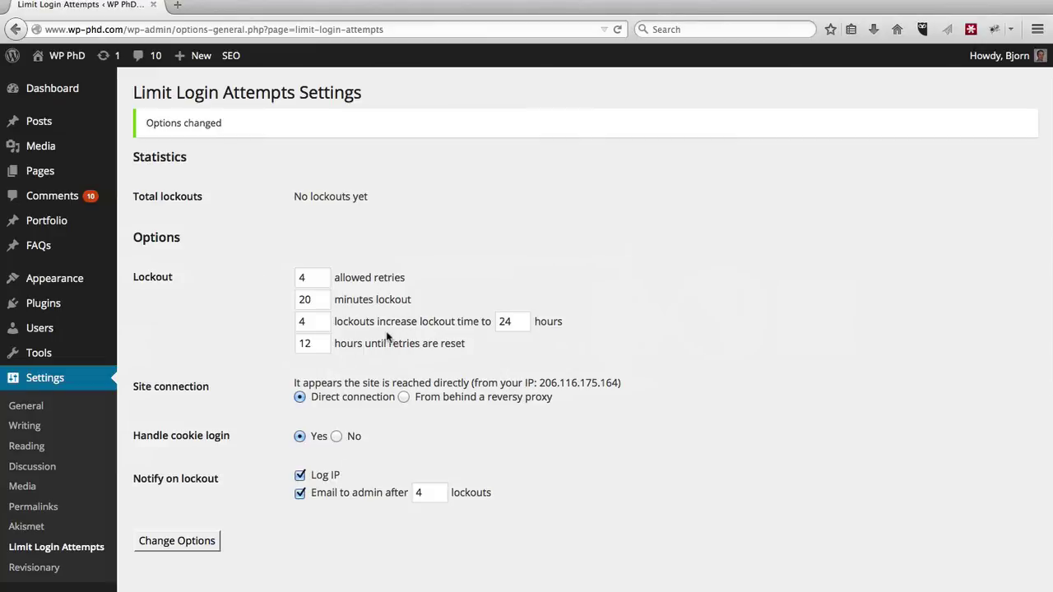
{"action": "double_click", "coordinate": [511, 322]}
{"action": "type", "text": "9999"}
{"action": "left_click", "coordinate": [533, 359]}
- Reload the plugin settings address without resending the form data and examine the lockout error message
{"action": "left_click", "coordinate": [616, 29]}
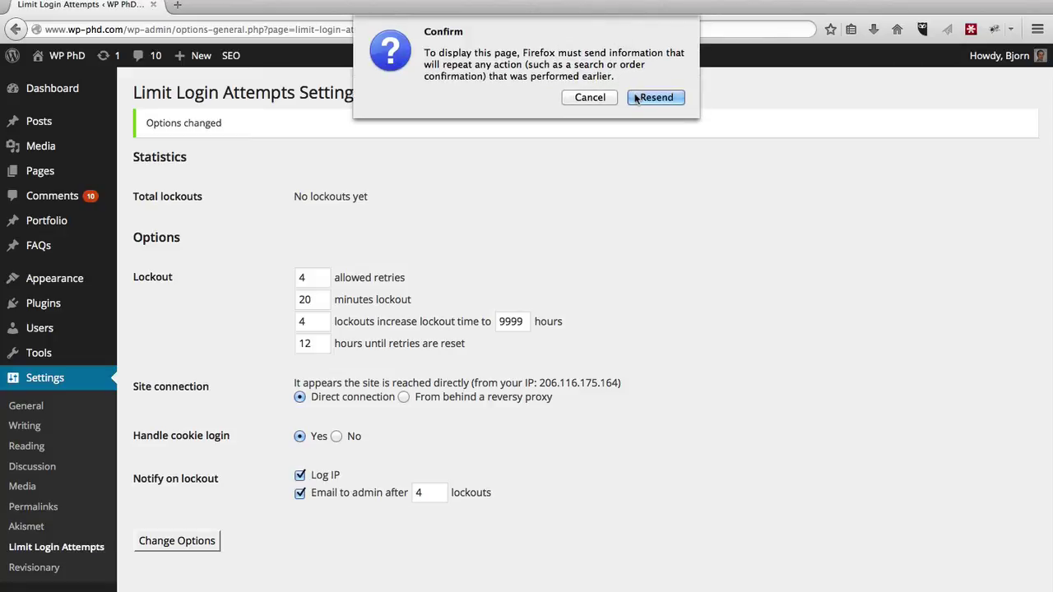
{"action": "left_click", "coordinate": [590, 97]}
{"action": "left_click", "coordinate": [462, 32]}
{"action": "key", "text": "Return"}
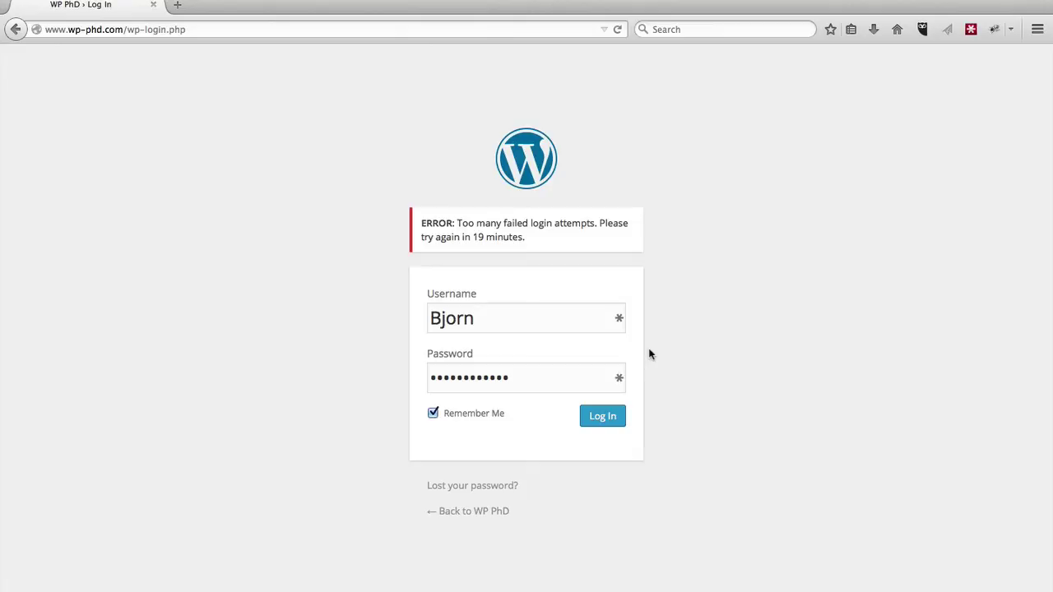
{"action": "left_click_drag", "start_coordinate": [524, 238], "coordinate": [414, 234]}
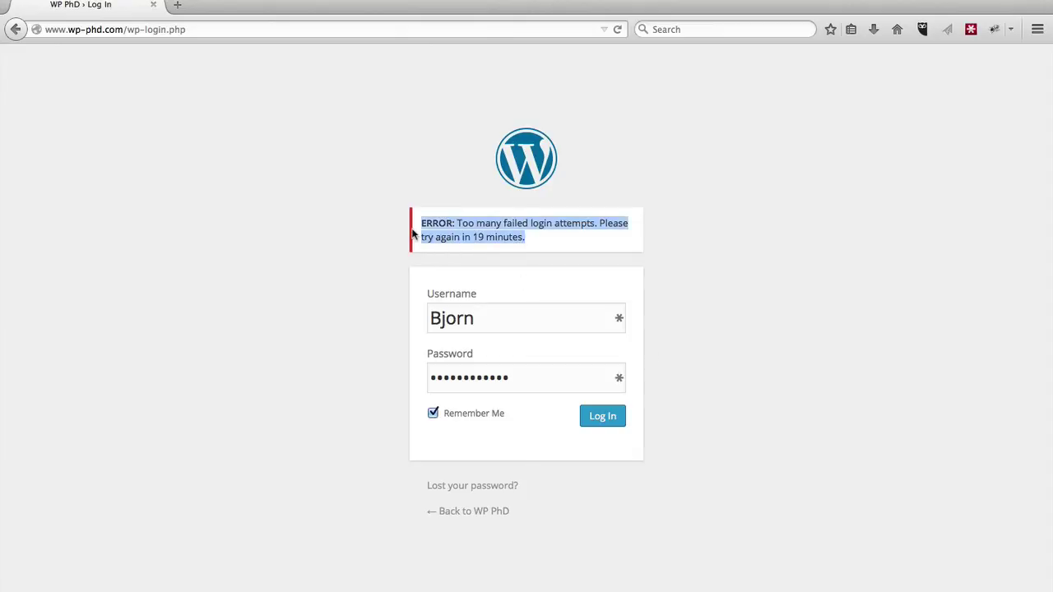
{"action": "left_click", "coordinate": [667, 287]}
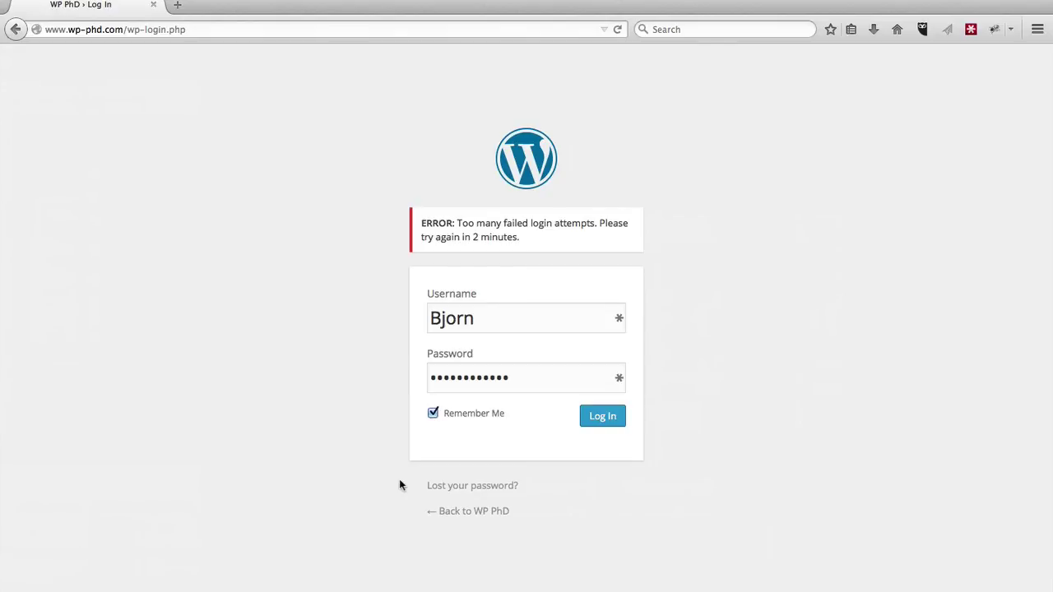
- Reload the site, reopen the Limit Login Attempts settings and review the lockout statistics and the lockout log
{"action": "left_click", "coordinate": [306, 27]}
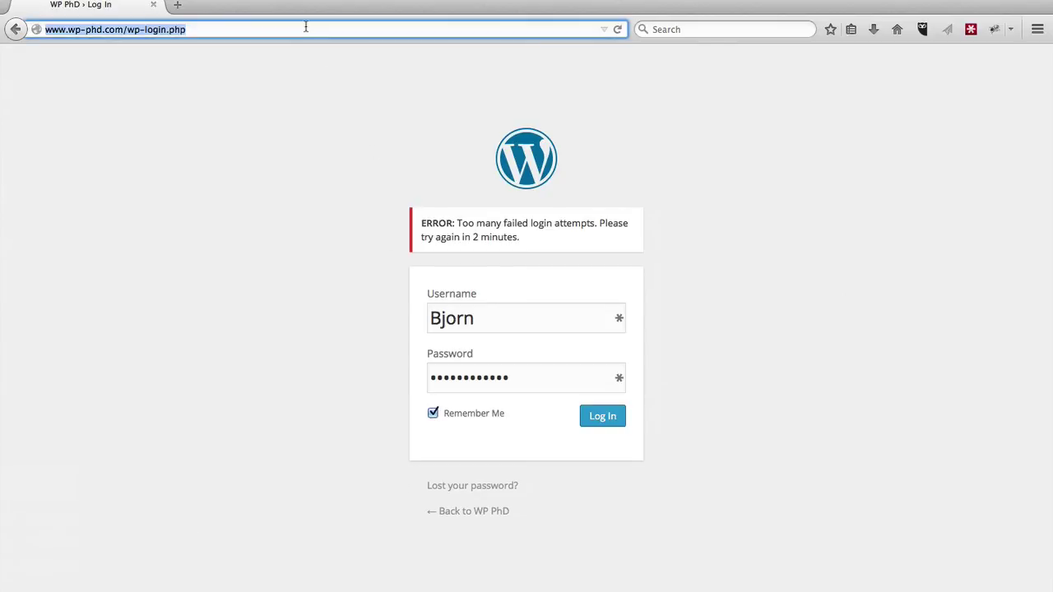
{"action": "key", "text": "Return"}
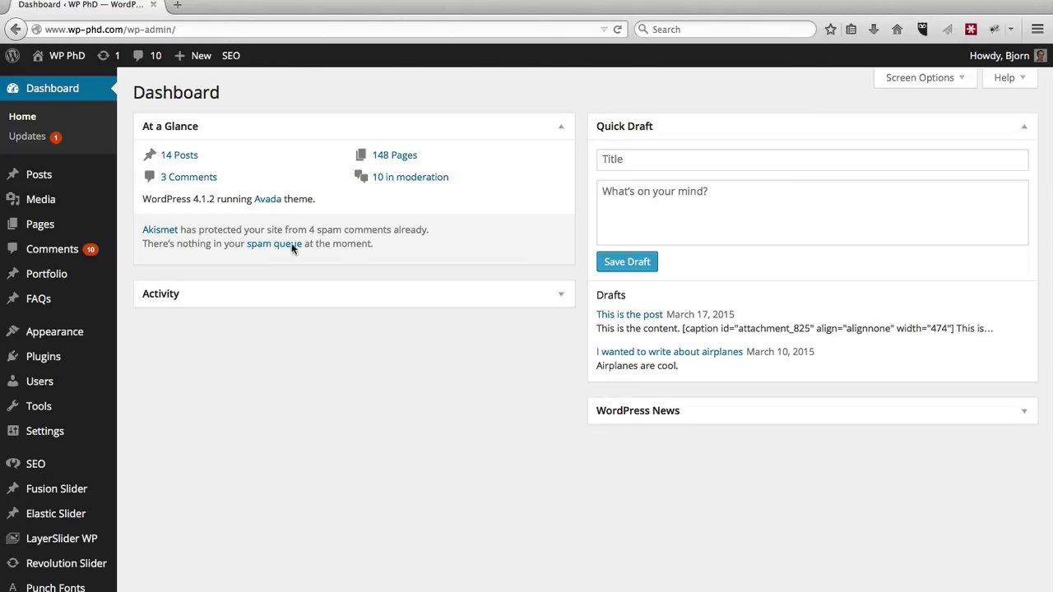
{"action": "mouse_move", "coordinate": [79, 437]}
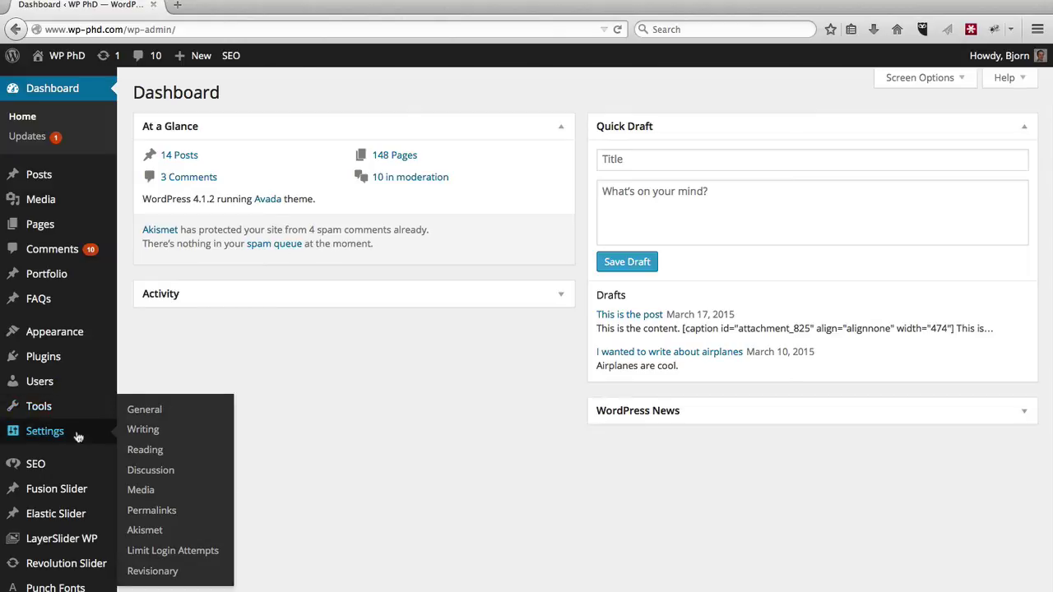
{"action": "left_click", "coordinate": [172, 553]}
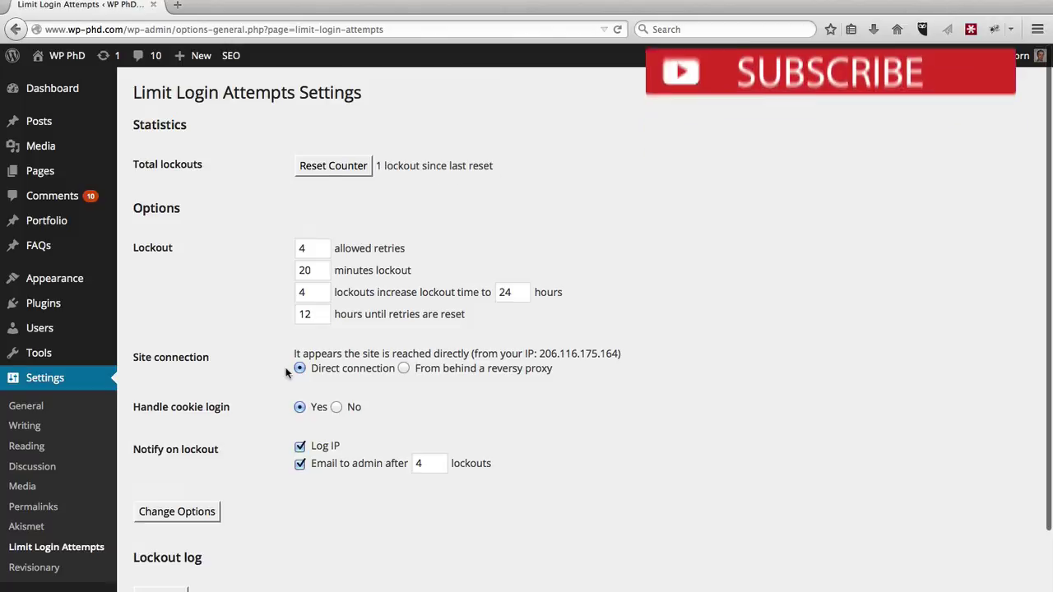
{"action": "scroll", "coordinate": [288, 372], "scroll_direction": "down", "scroll_amount": 3}
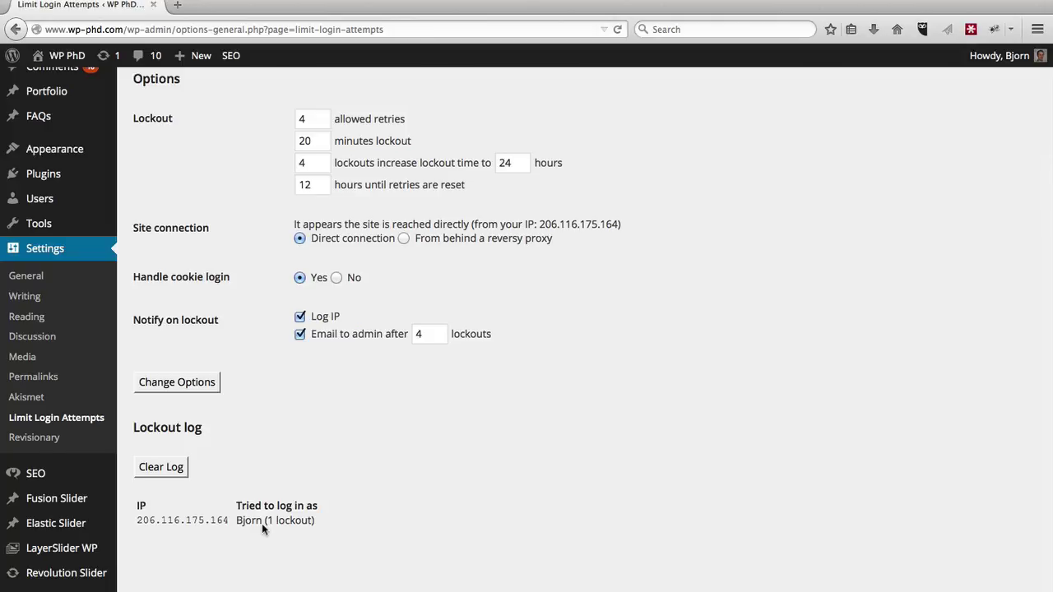
{"action": "scroll", "coordinate": [262, 524], "scroll_direction": "up", "scroll_amount": 3}
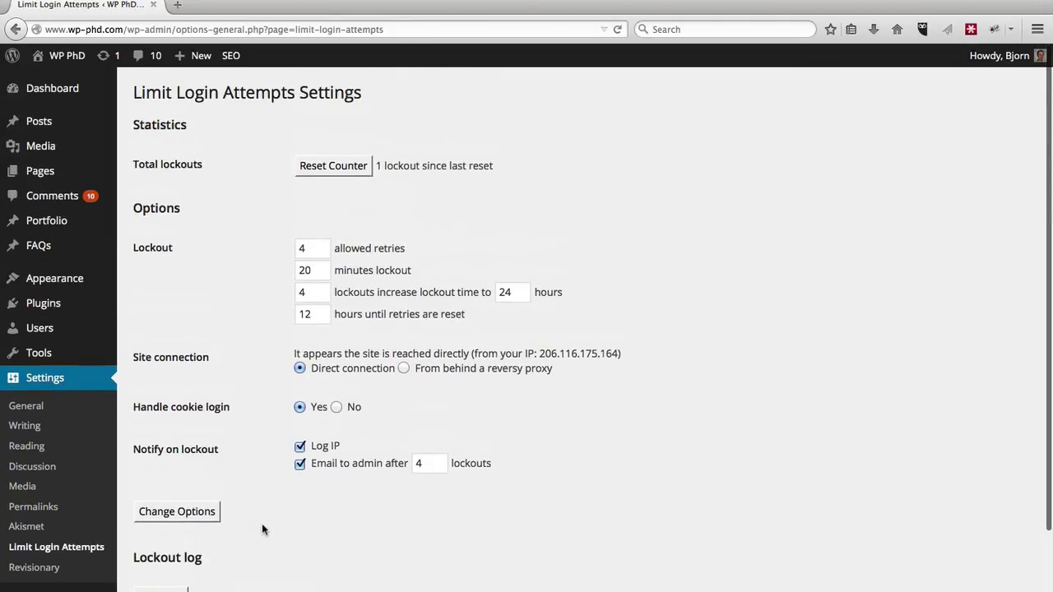